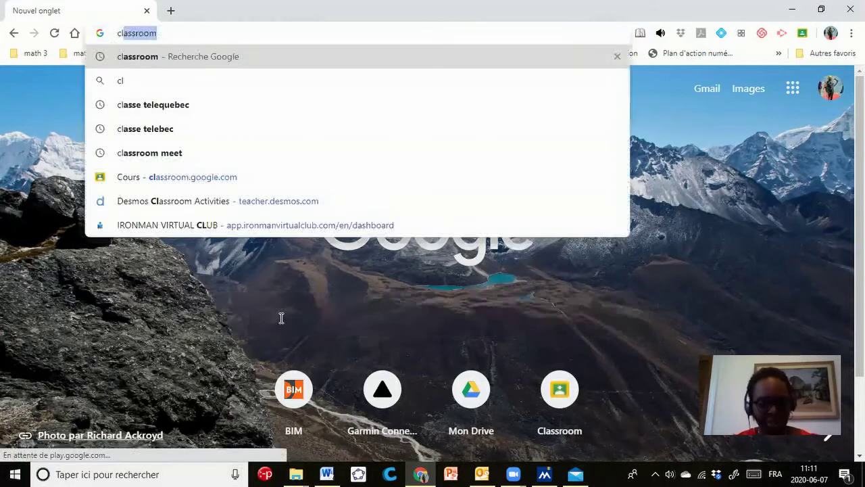
Search the web for "classroom" and open the Google Classroom sign-in result.
key("Return")
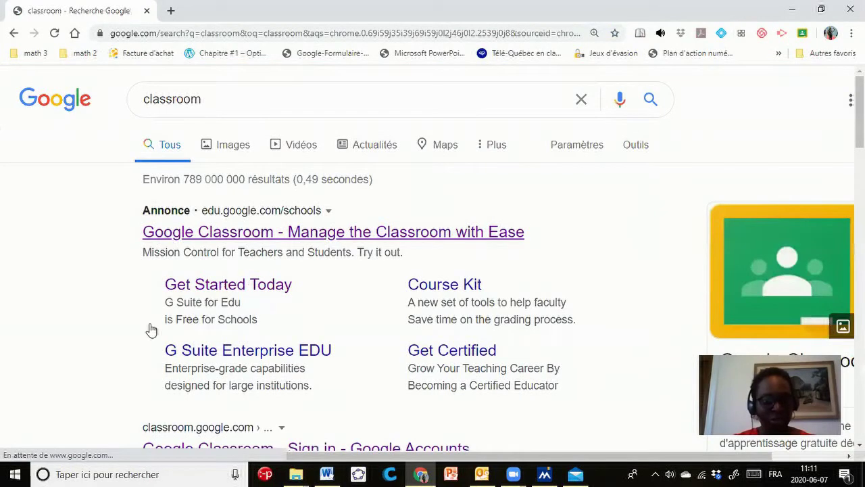
scroll(152, 329, "down", 2)
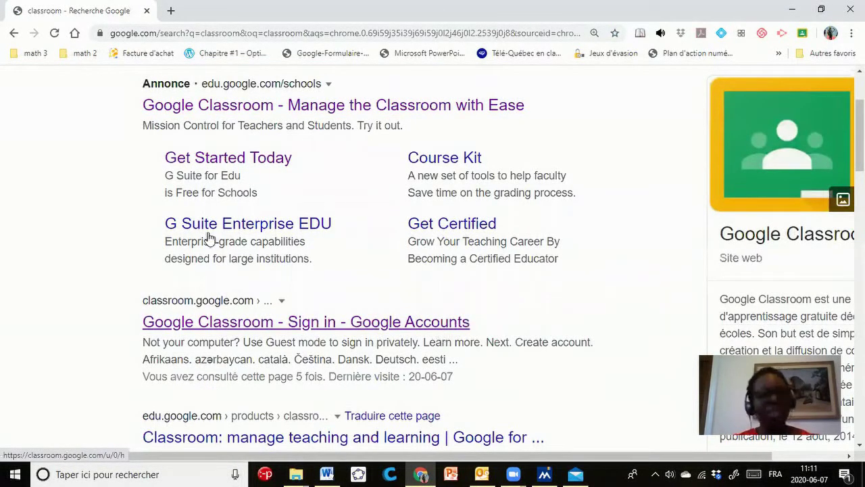
scroll(112, 141, "up", 1)
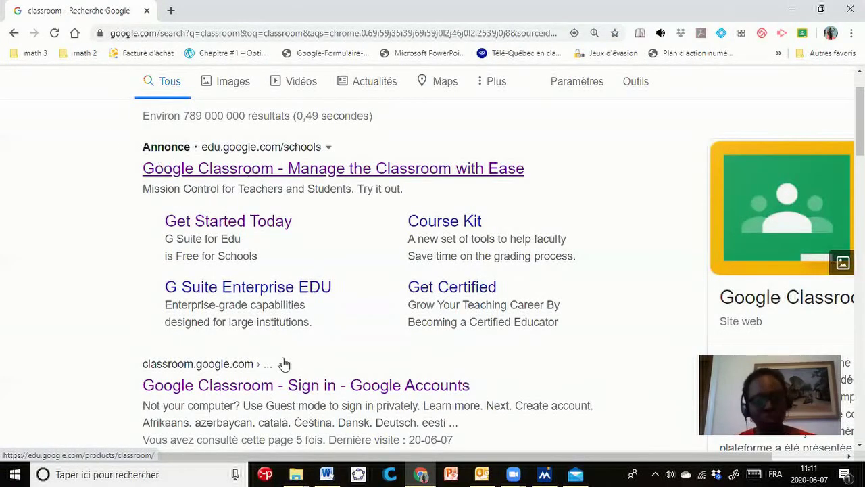
scroll(267, 323, "down", 1)
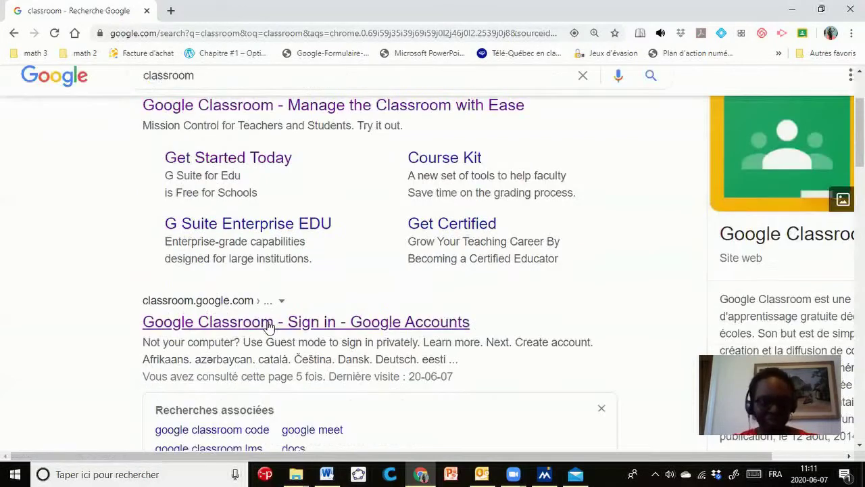
left_click(268, 324)
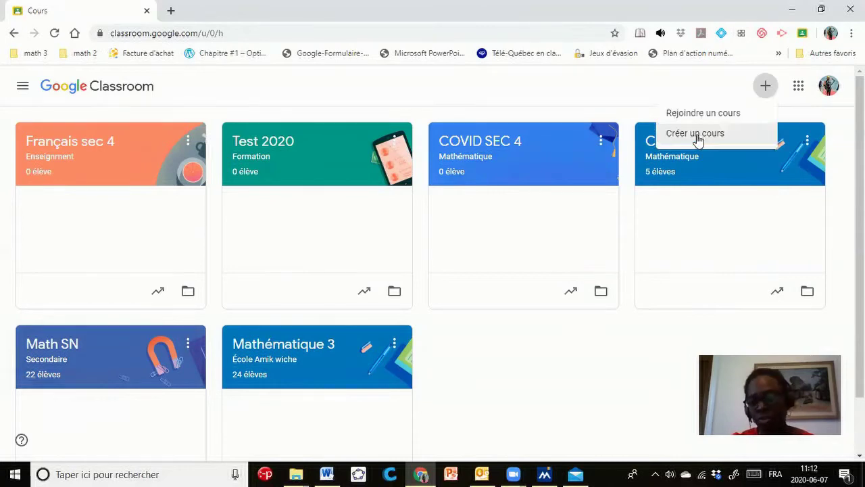
Start creating a new course and accept the notice confirming that Classroom is not used in a school with students.
left_click(696, 134)
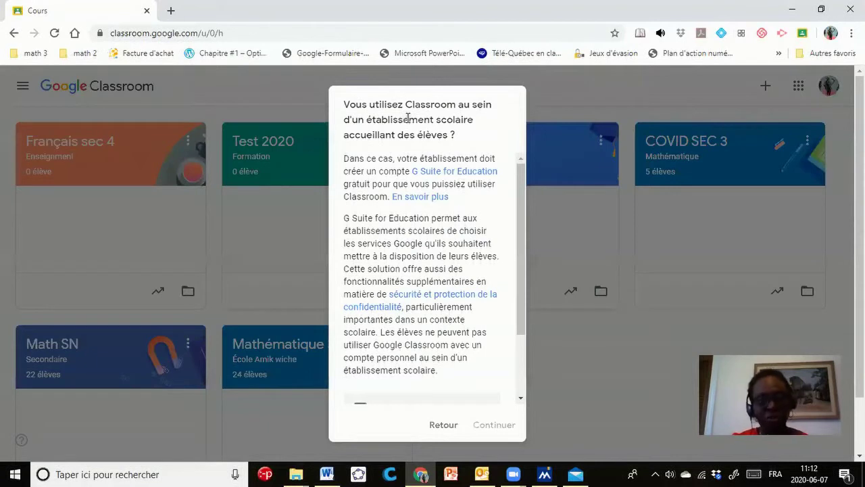
scroll(359, 331, "down", 2)
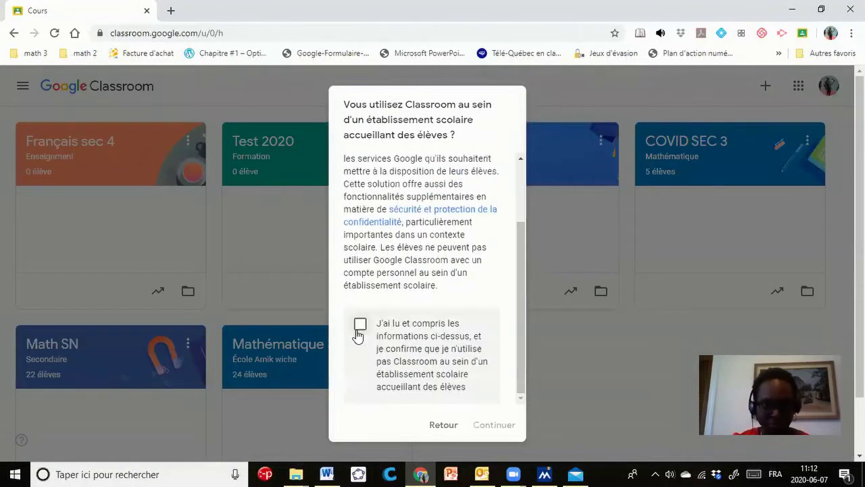
left_click(359, 327)
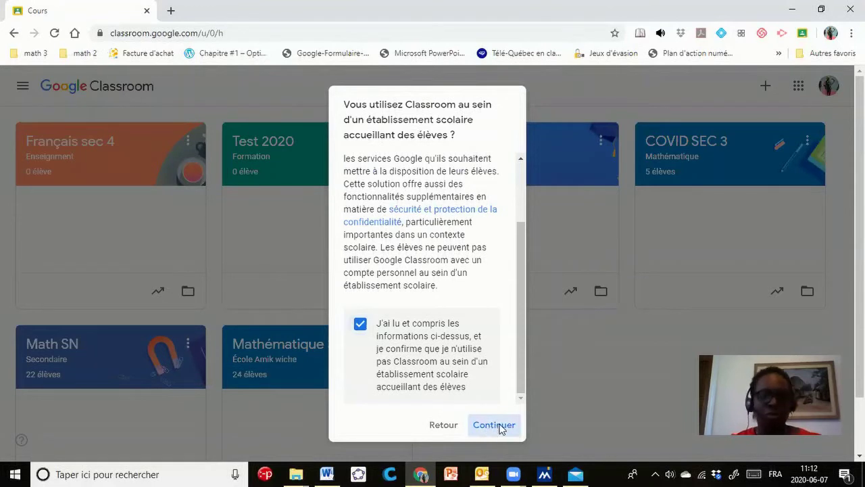
left_click(497, 425)
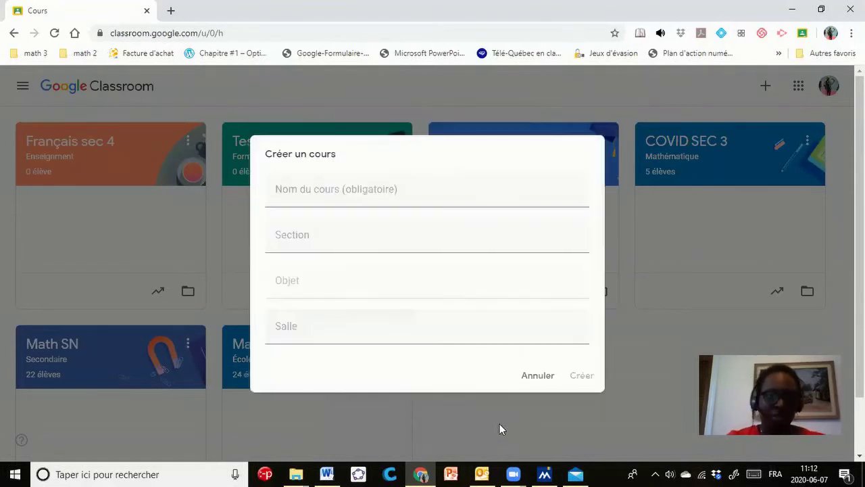
Create the course with the name "Histoire sec 2", leaving the section, subject and room empty.
left_click(330, 194)
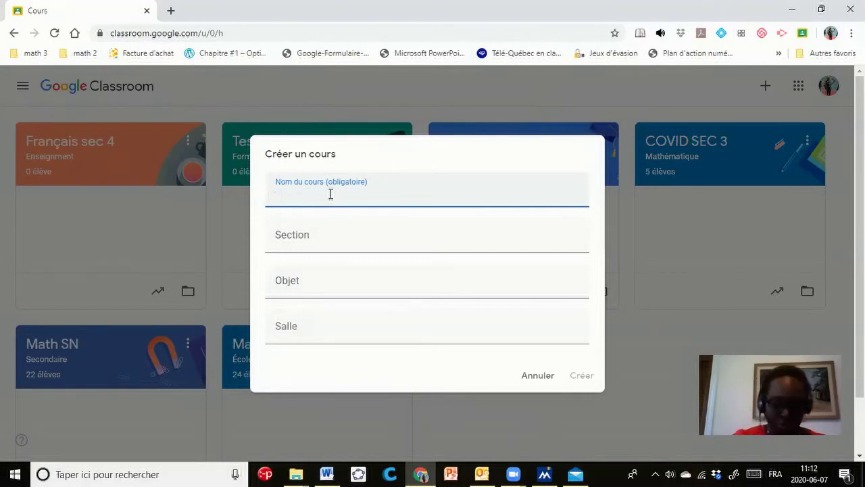
type("His")
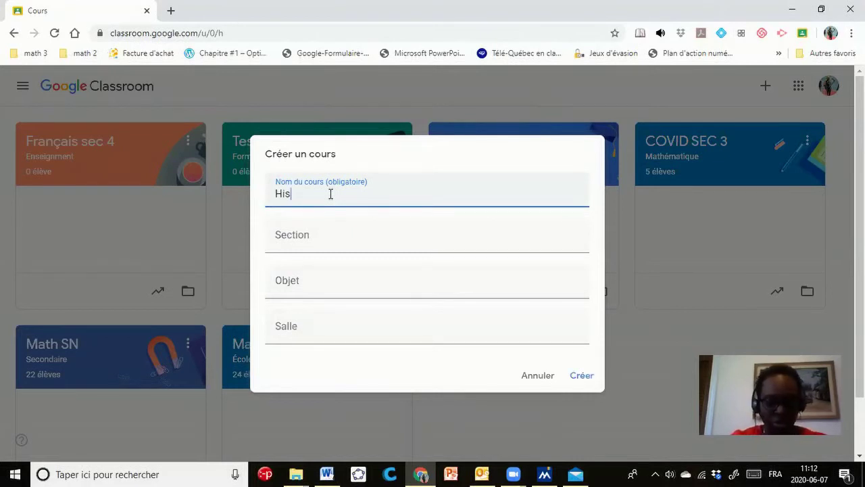
type("toire ")
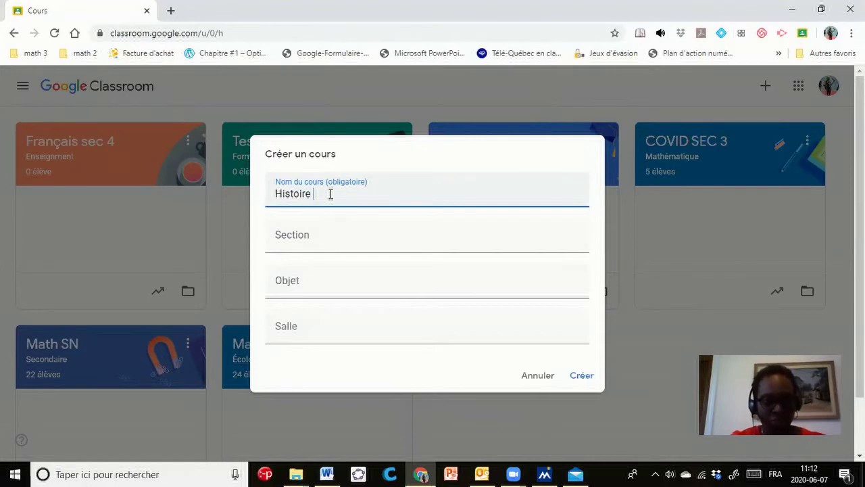
type("sec2")
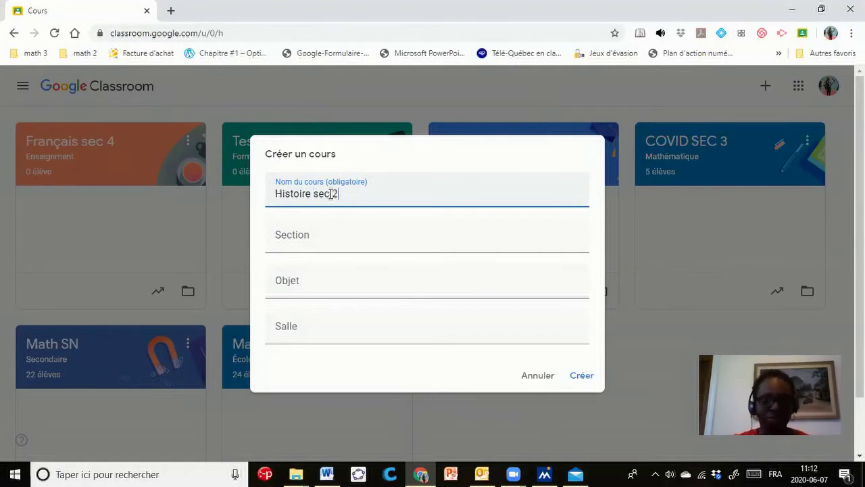
left_click(329, 244)
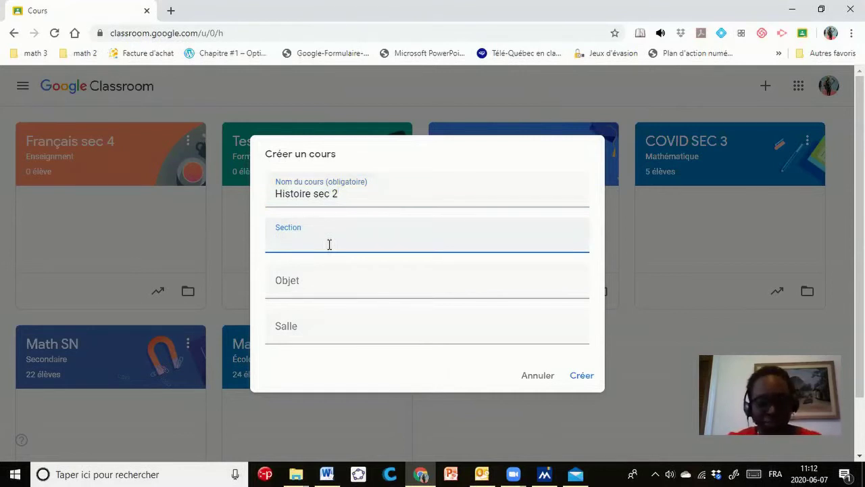
left_click(313, 291)
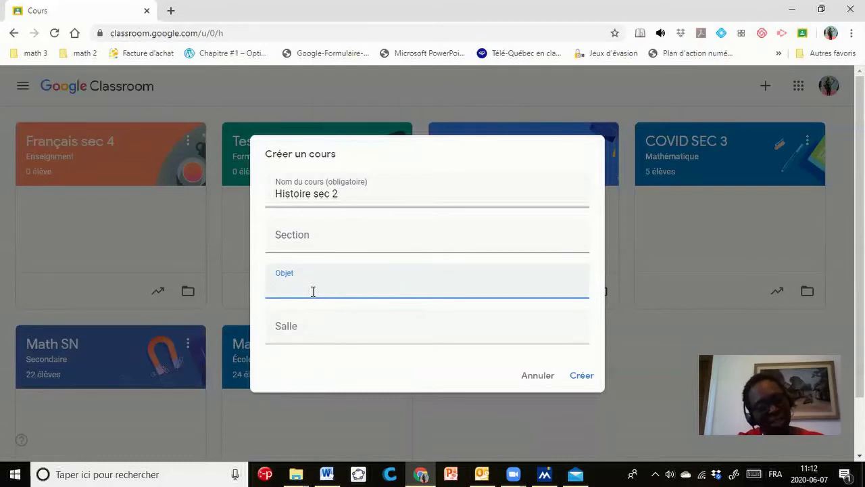
left_click(300, 332)
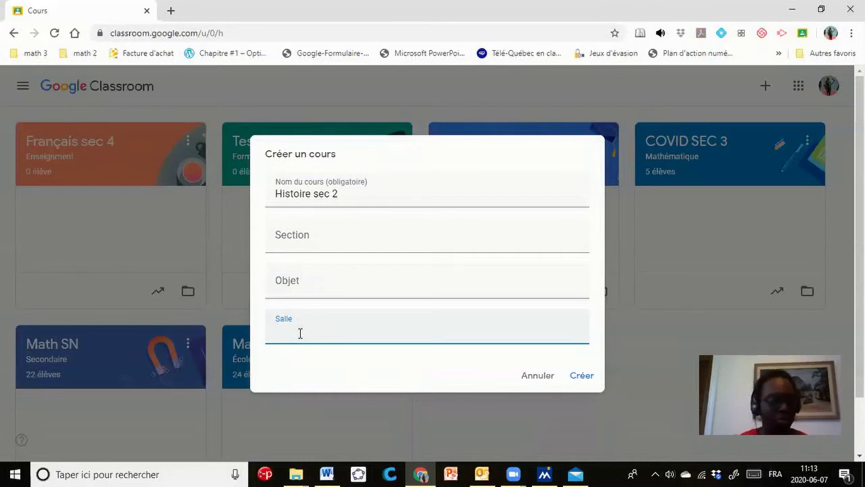
left_click(582, 376)
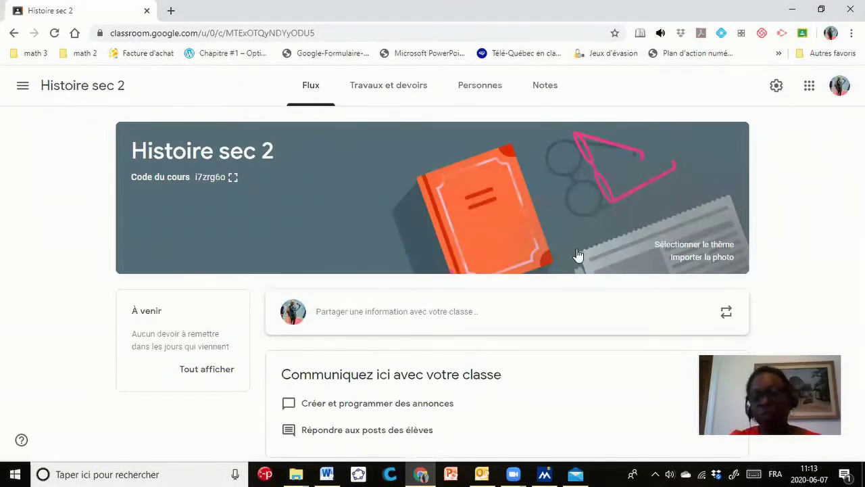
Apply the green notebooks theme from the General gallery to the course banner, and look at the photo import dialog without importing anything.
left_click(661, 245)
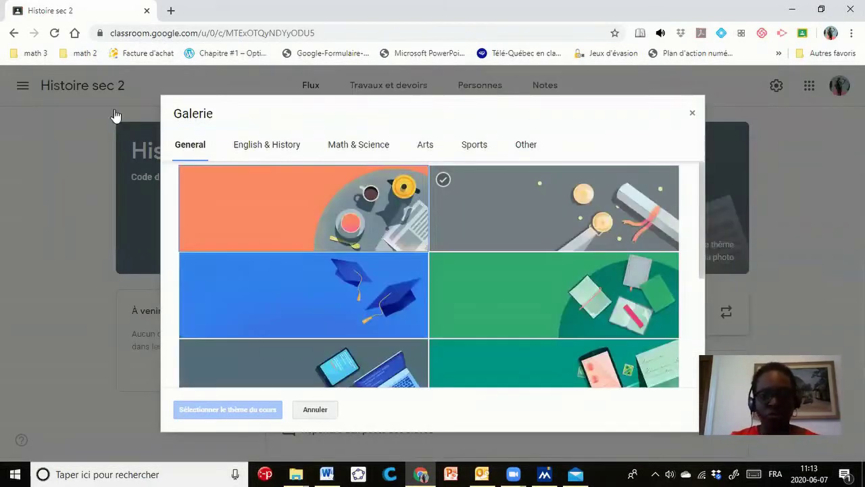
left_click(304, 295)
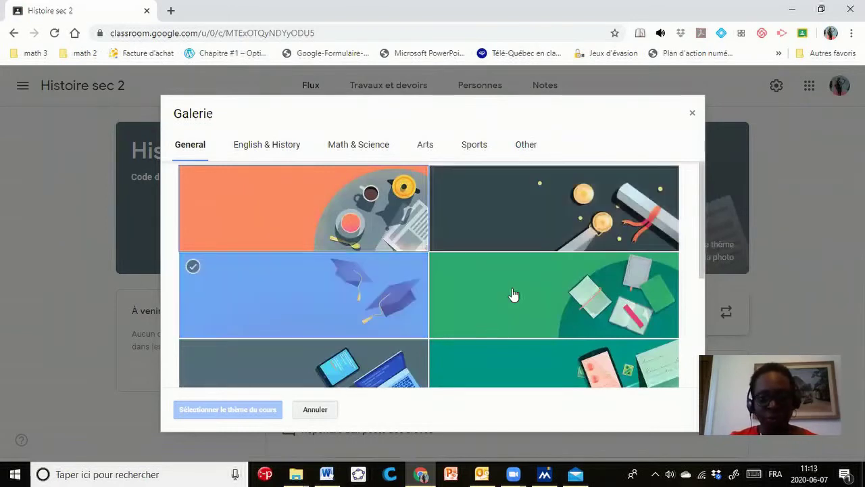
left_click(485, 291)
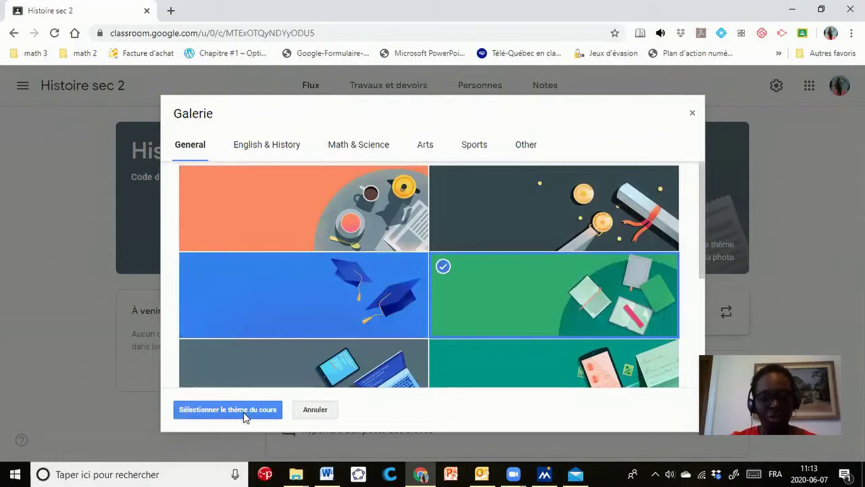
left_click(244, 417)
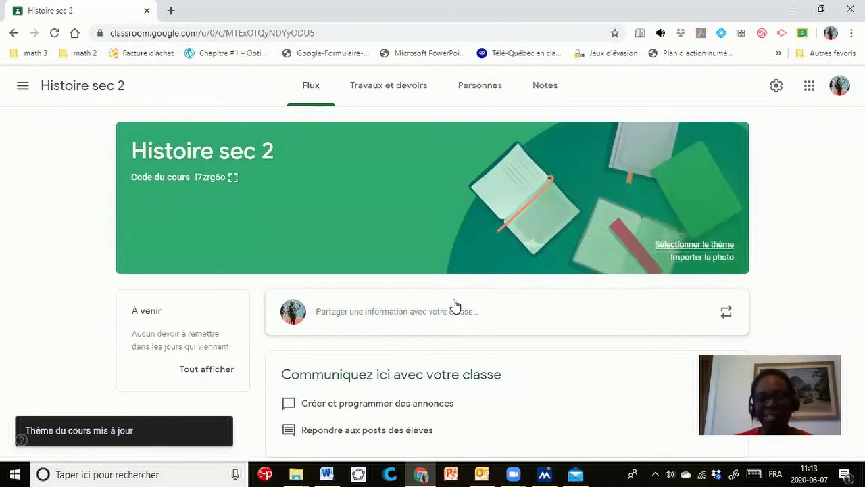
left_click(696, 259)
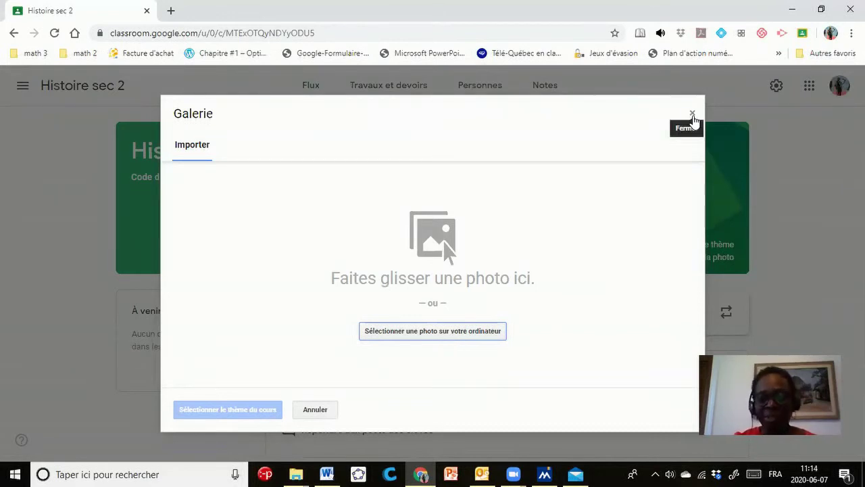
left_click(692, 115)
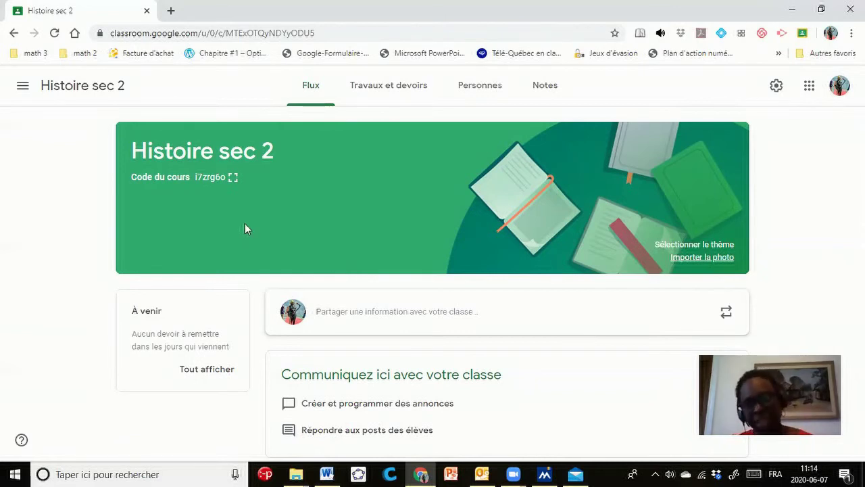
Search for "classroom" in a new browser tab and open the Google Classroom course overview there.
left_click(172, 11)
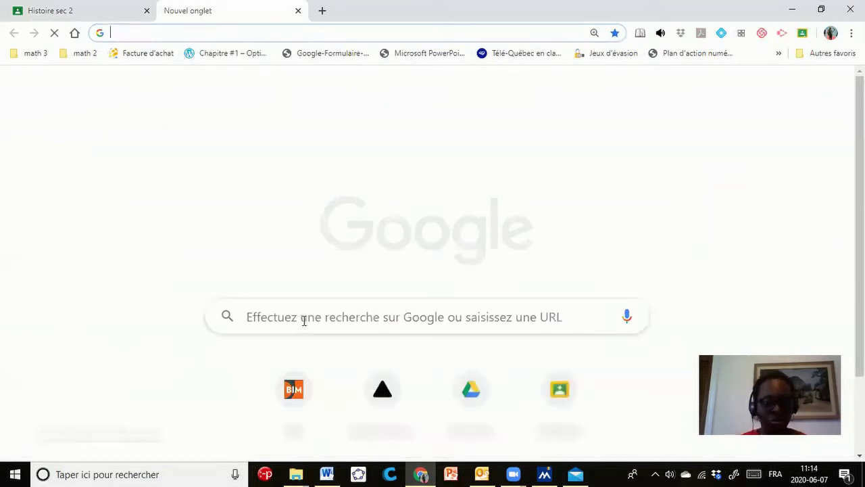
type("cl")
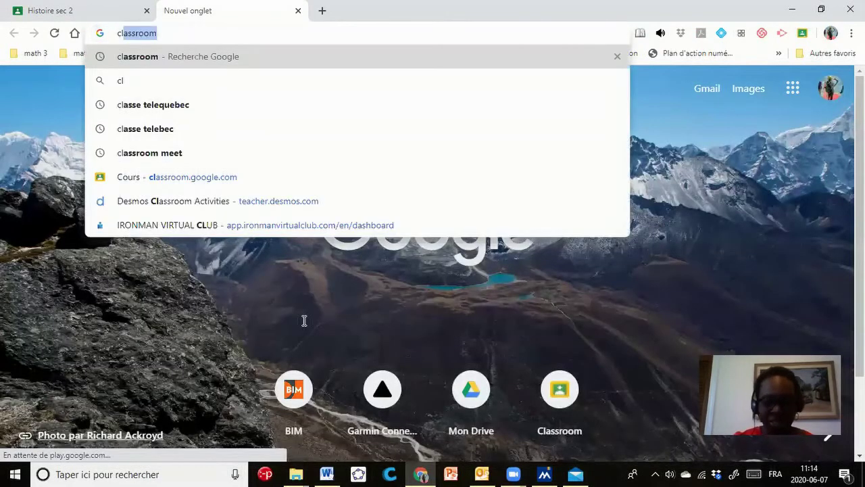
type("a")
key("Return")
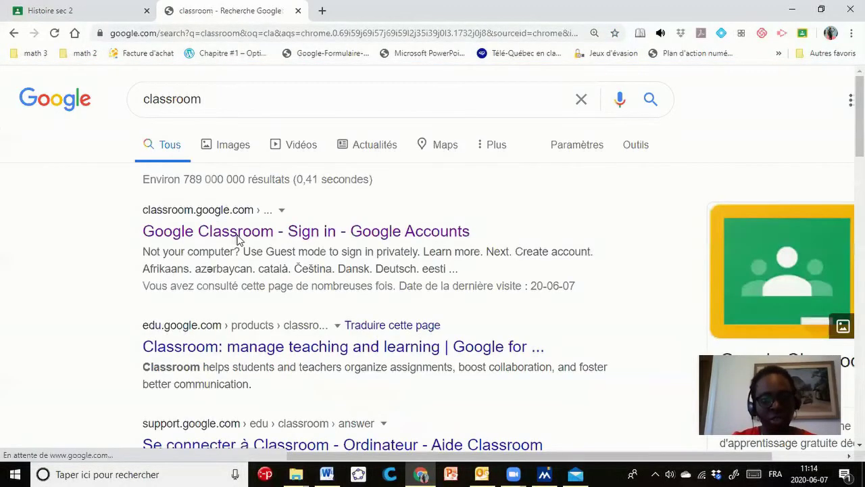
left_click(332, 243)
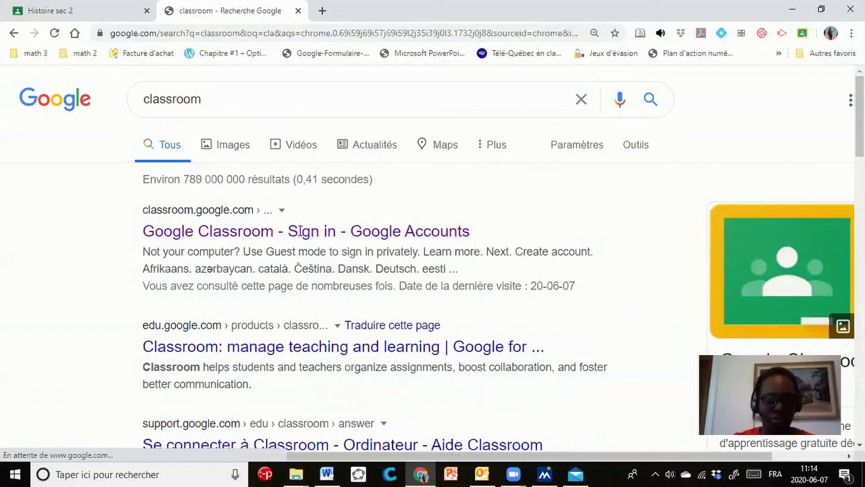
left_click(245, 231)
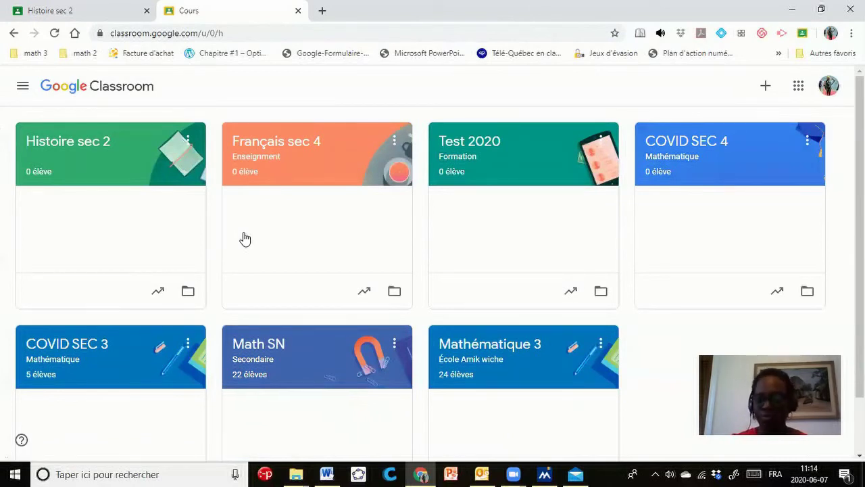
Examine the join-course dialog and the enlarged class code of Histoire sec 2, cancel joining, and return to the course page.
left_click(766, 88)
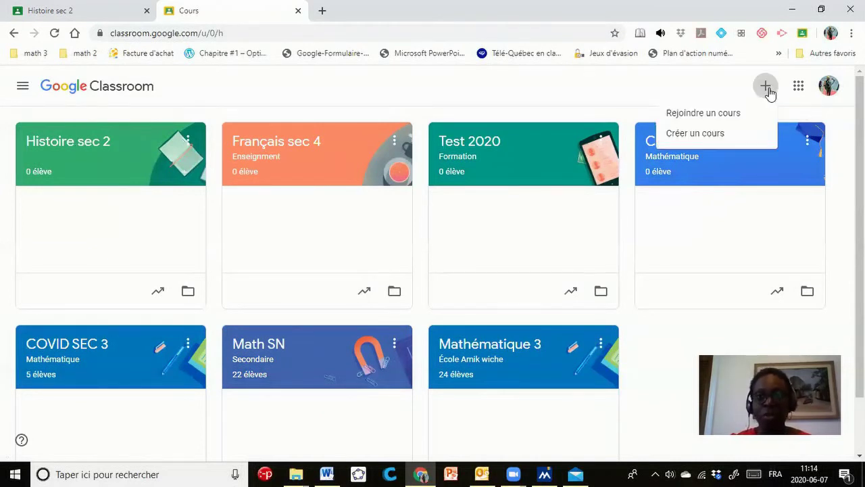
left_click(734, 122)
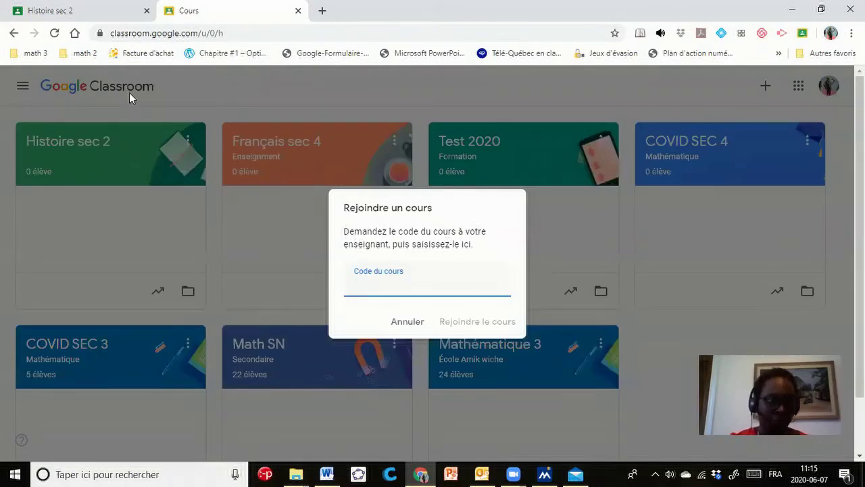
left_click(49, 11)
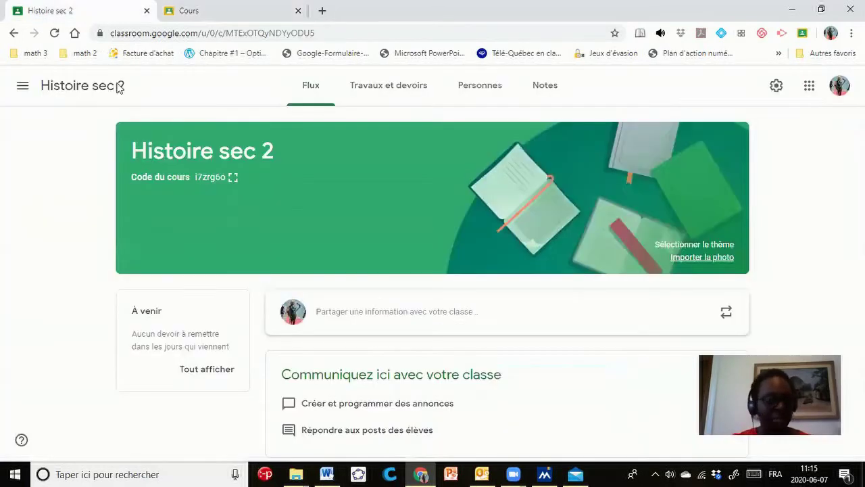
left_click(233, 179)
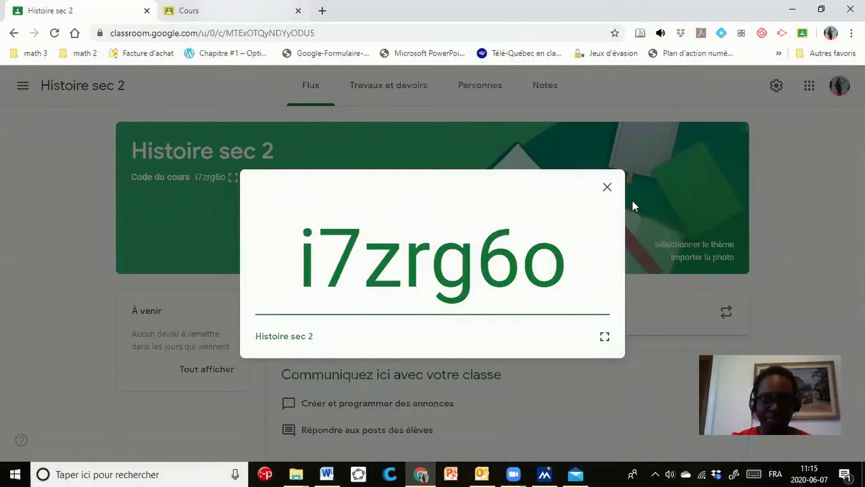
left_click(218, 10)
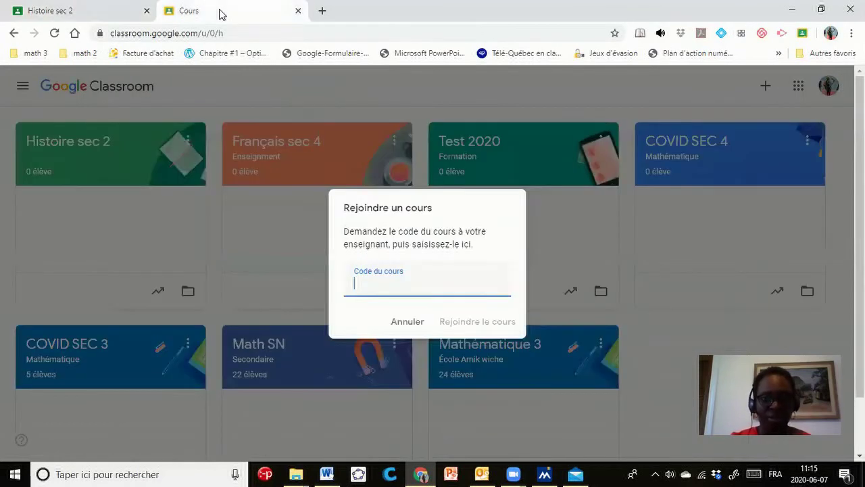
left_click(408, 322)
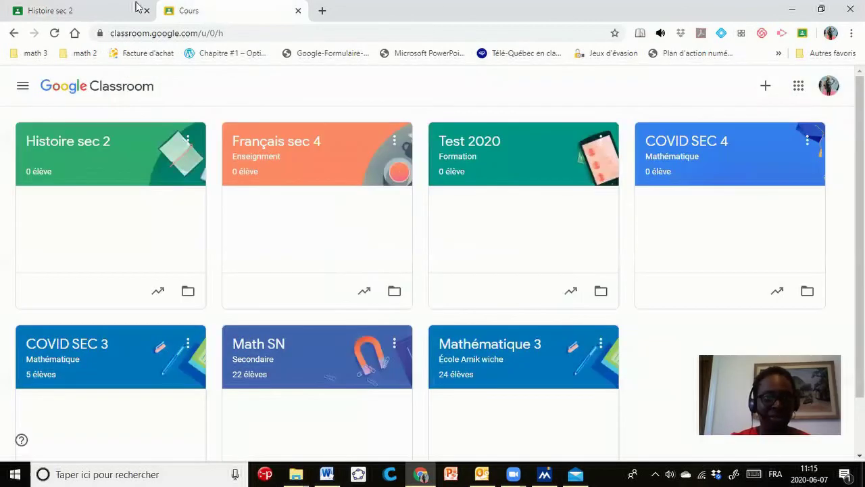
key("ctrl+Tab")
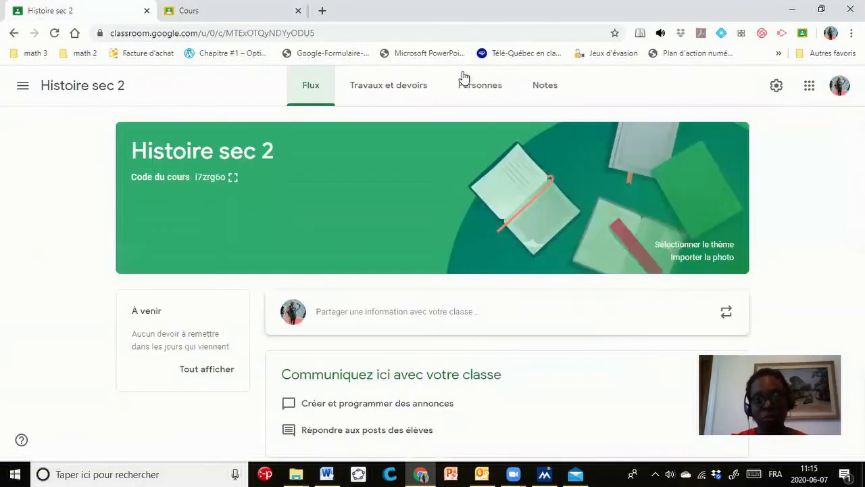
Open the COVID SEC 4 course briefly, switch to COVID SEC 3 Mathématique, and examine its lists of teachers and students.
left_click(20, 89)
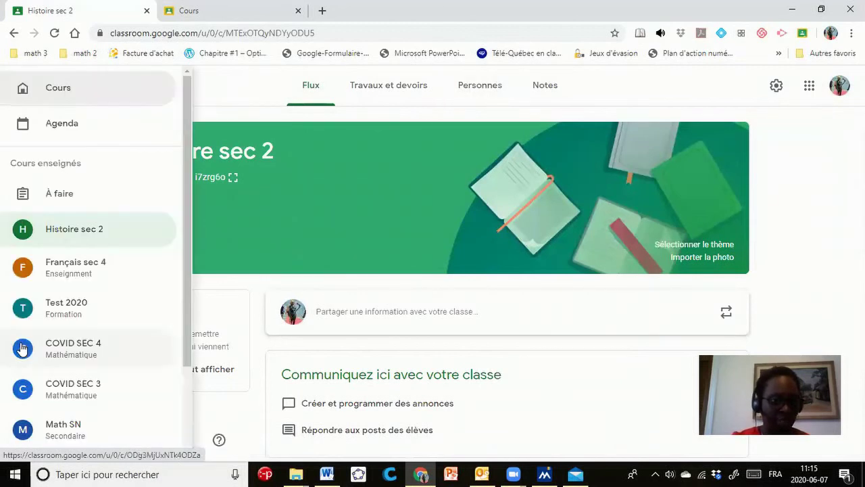
left_click(61, 354)
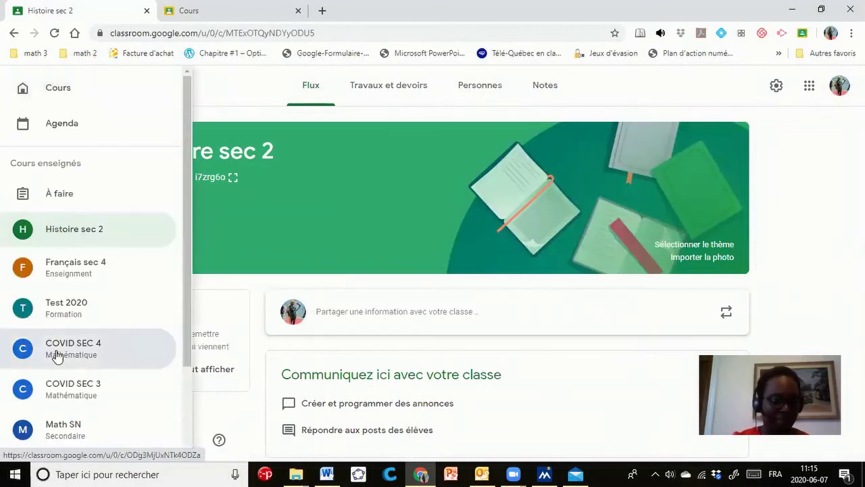
left_click(23, 90)
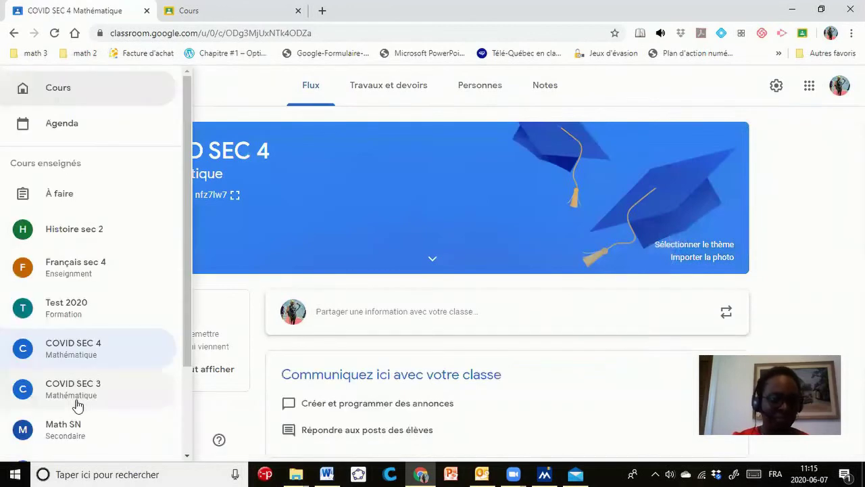
left_click(73, 388)
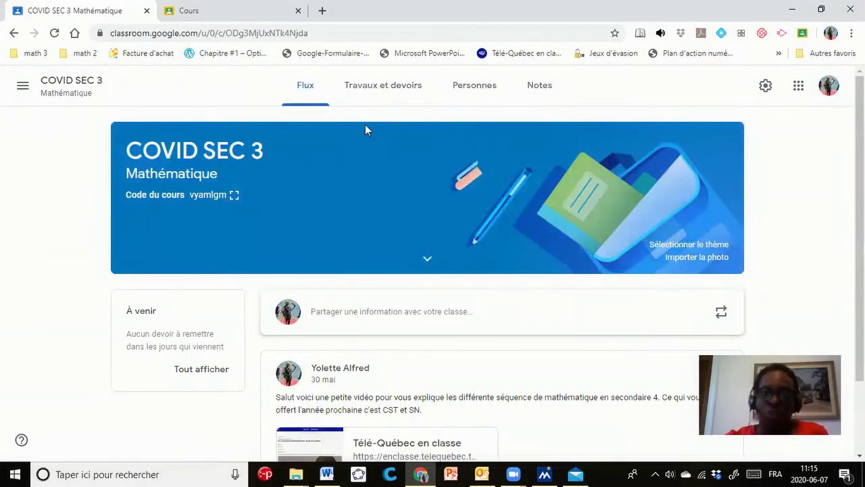
left_click(475, 87)
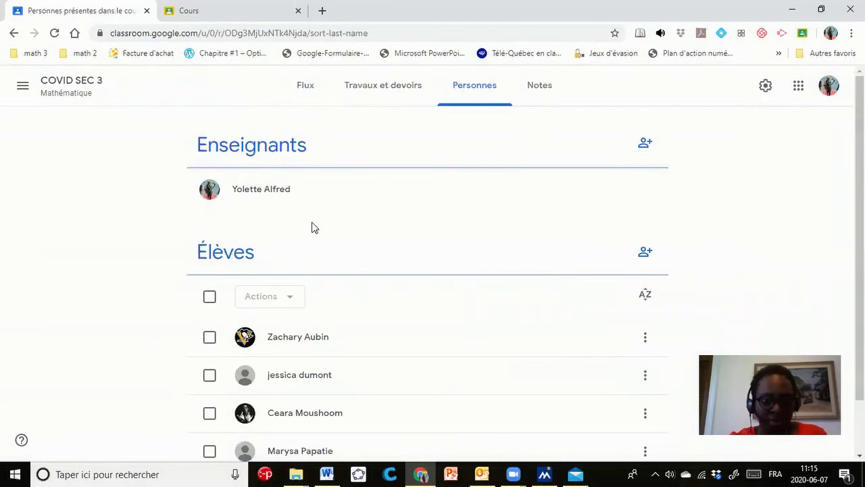
scroll(251, 419, "down", 1)
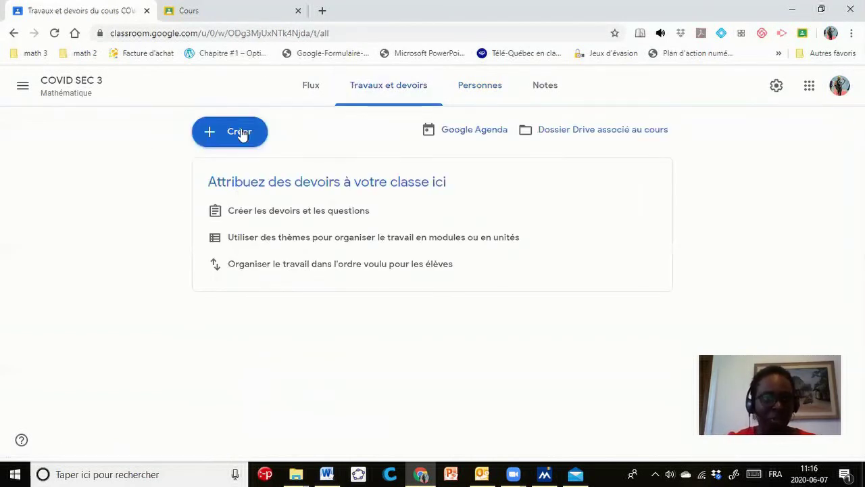
Open the options for creating classwork in the COVID SEC 3 course.
left_click(241, 132)
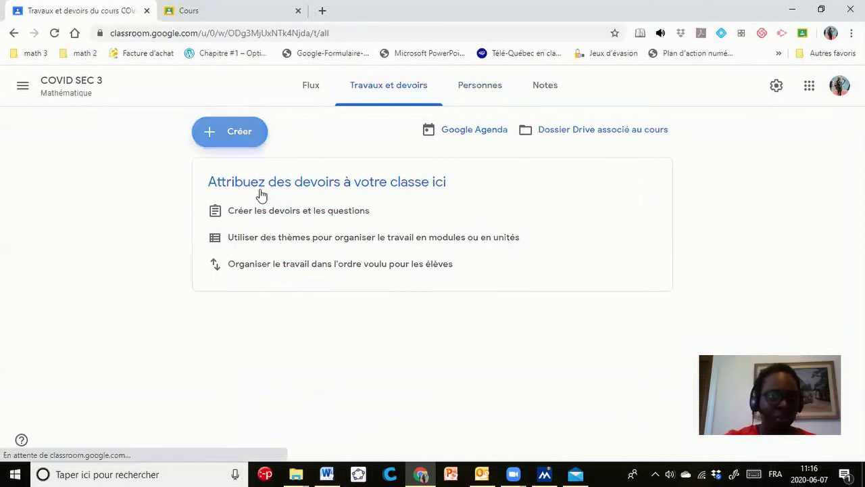